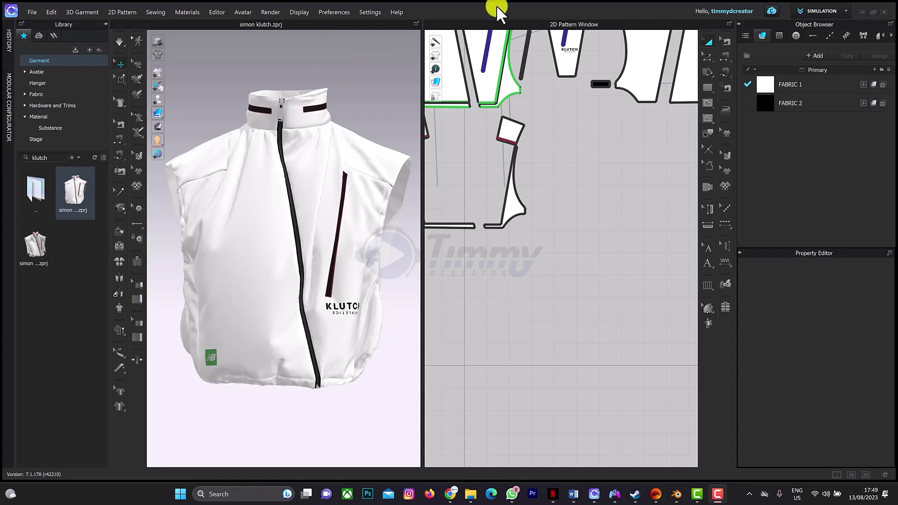
Step: In CLO 3D, view the garment's UV layout, then return to the Simulation workspace
left_click(842, 11)
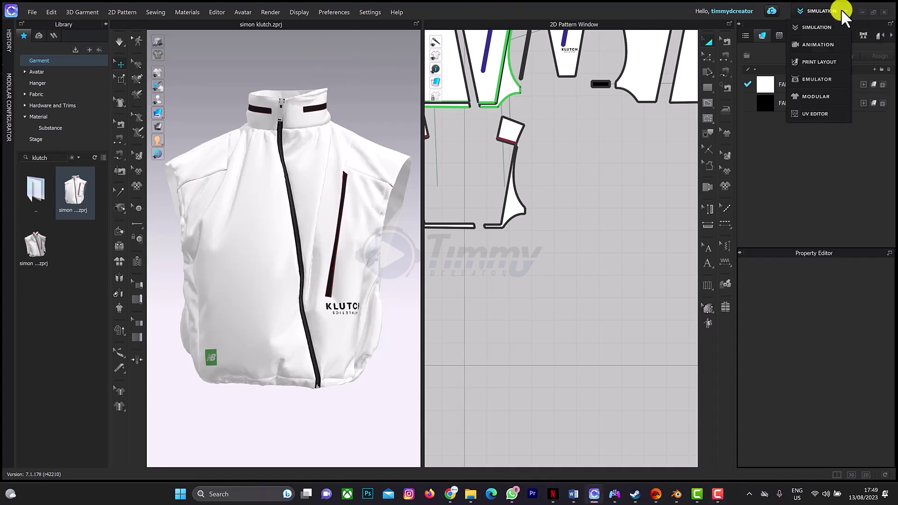
left_click(816, 115)
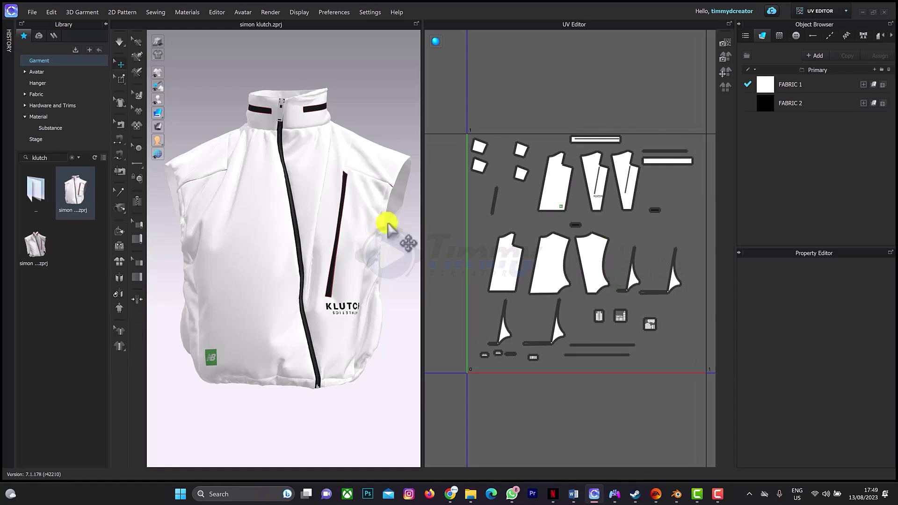
left_click(813, 13)
left_click(807, 29)
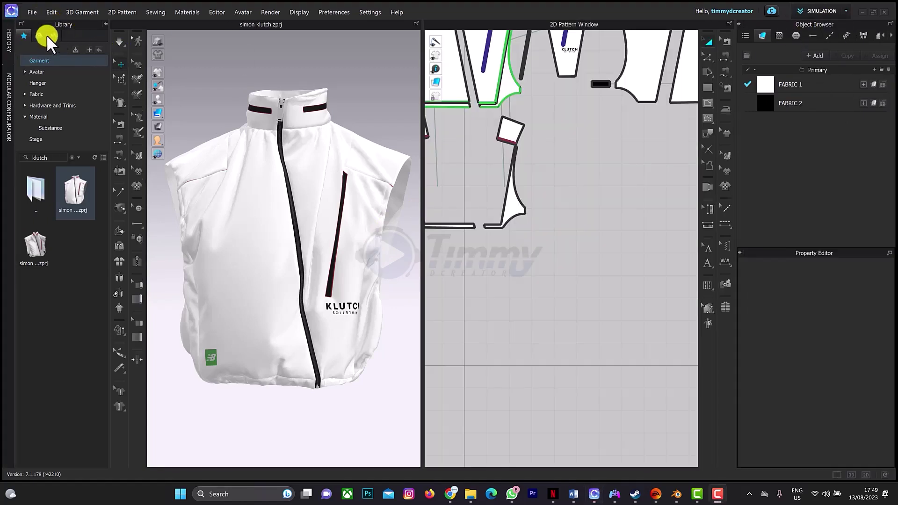
Step: Start an OBJ export of the garment, then cancel the save dialog without exporting
left_click(32, 12)
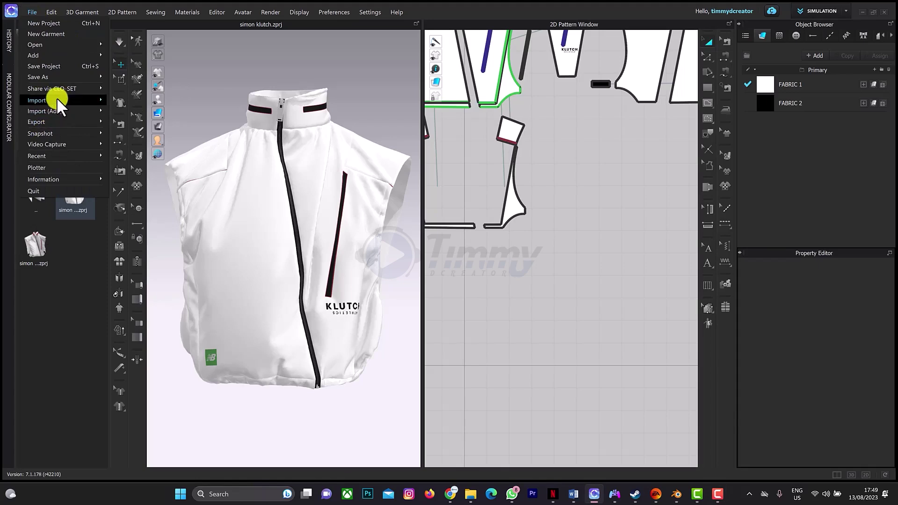
mouse_move(56, 109)
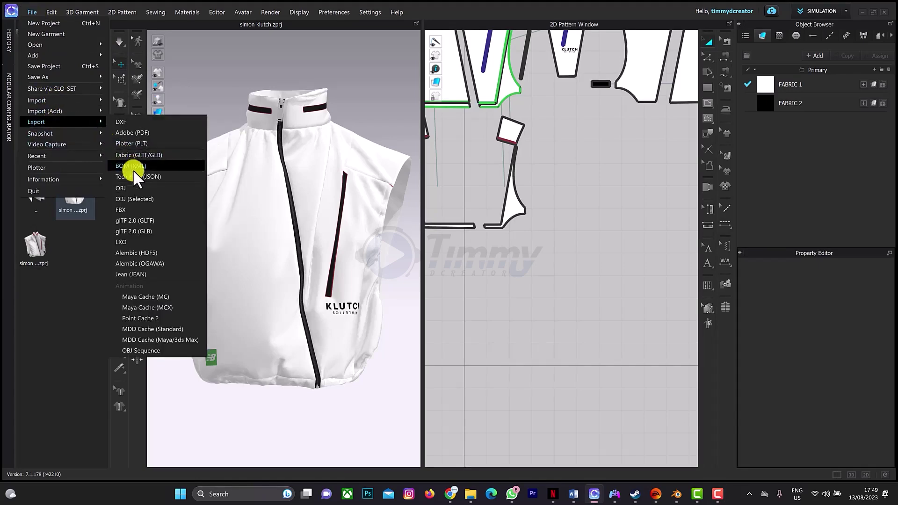
left_click(135, 187)
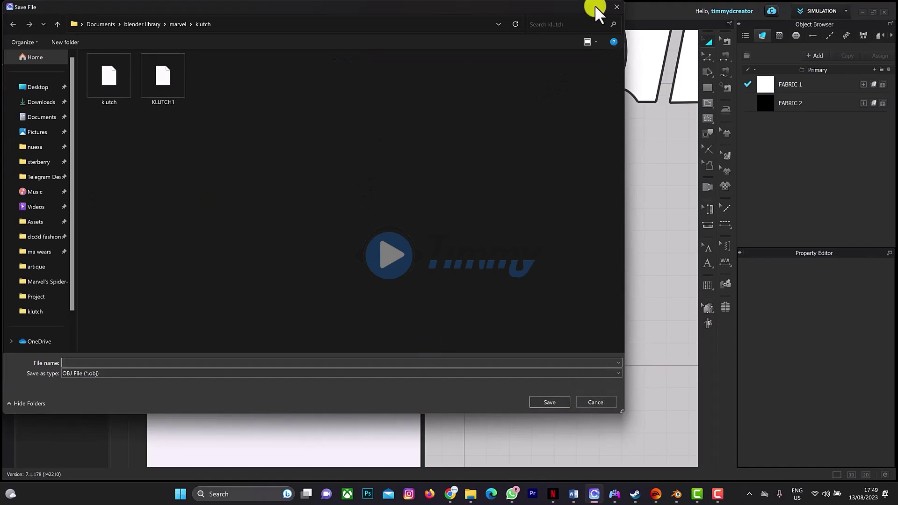
left_click(617, 7)
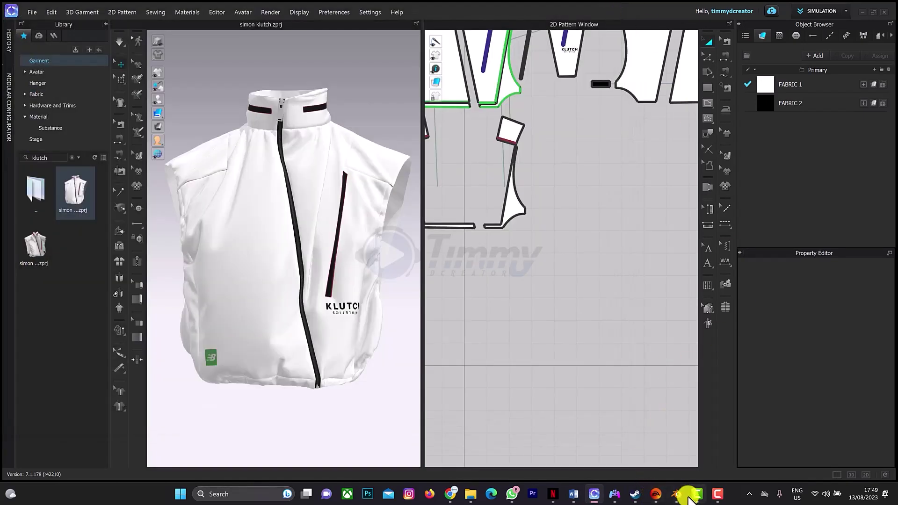
scroll(293, 117, "up", 5)
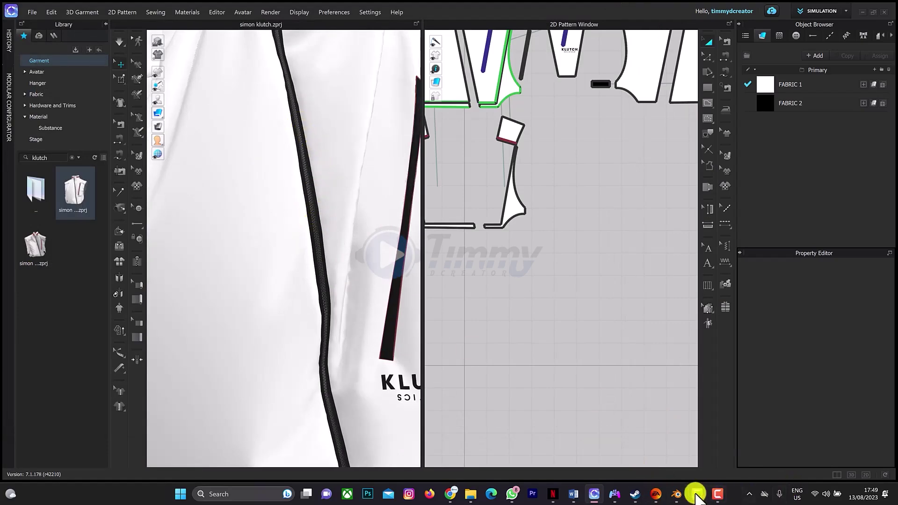
Step: In Blender, import klutch.obj through the Wavefront (.obj) importer
left_click(677, 494)
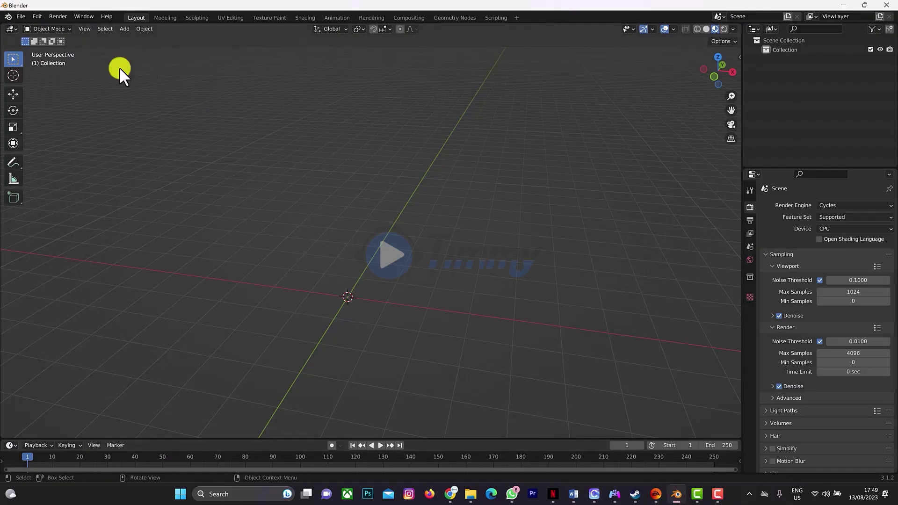
left_click(19, 15)
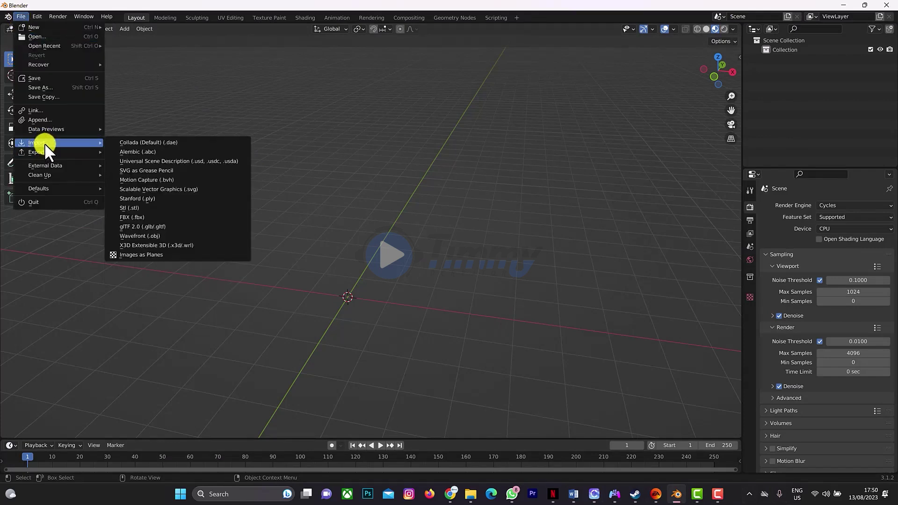
mouse_move(77, 146)
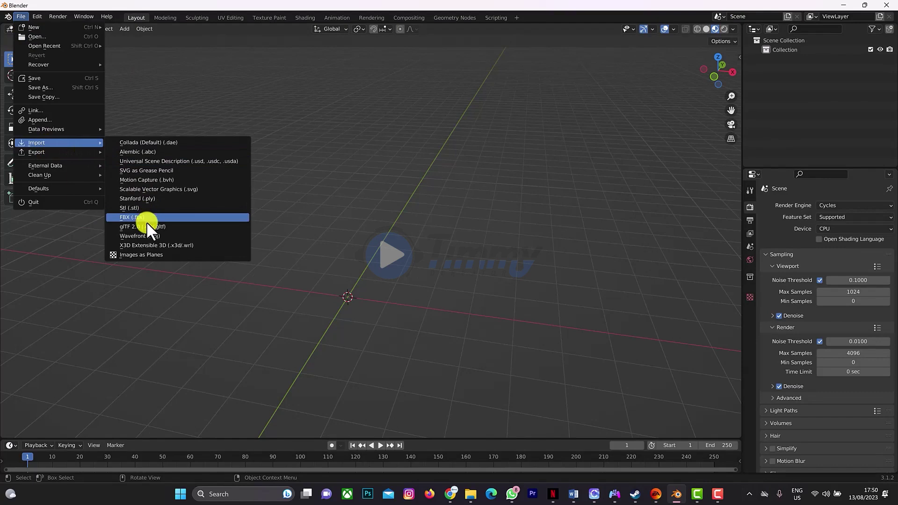
left_click(148, 235)
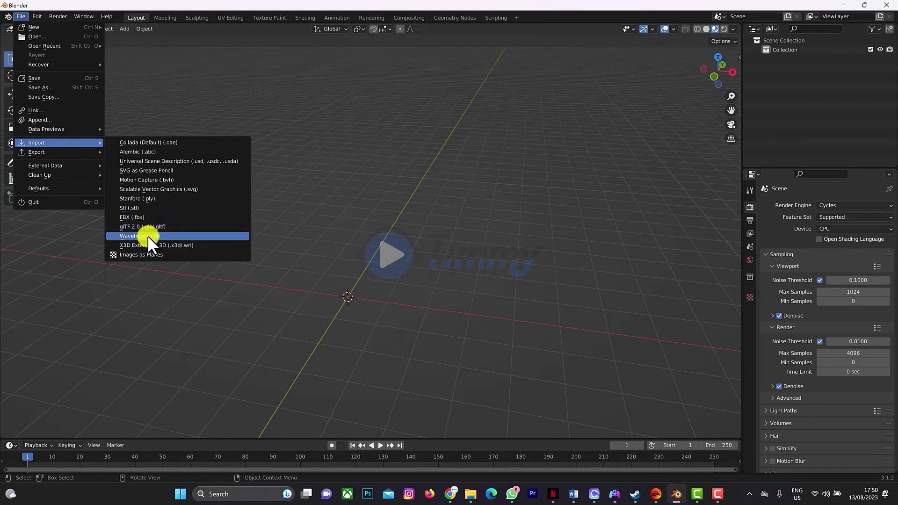
left_click(422, 207)
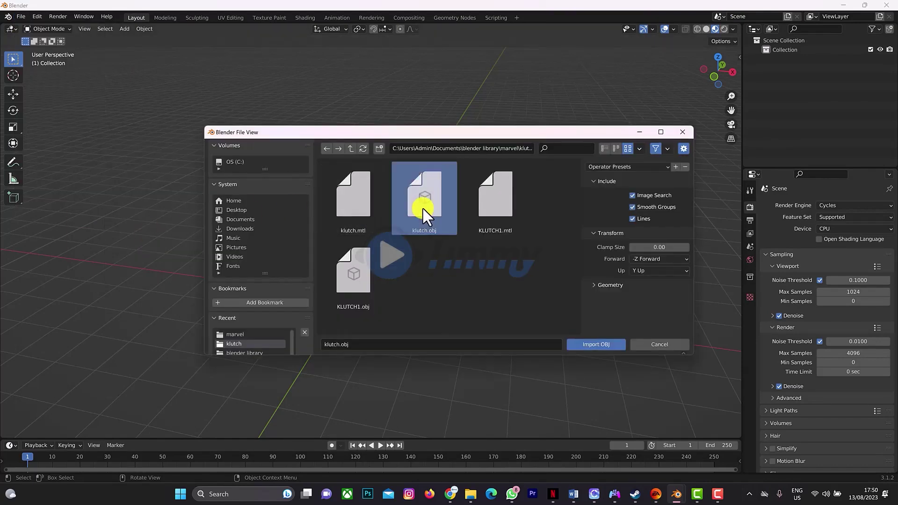
left_click(579, 345)
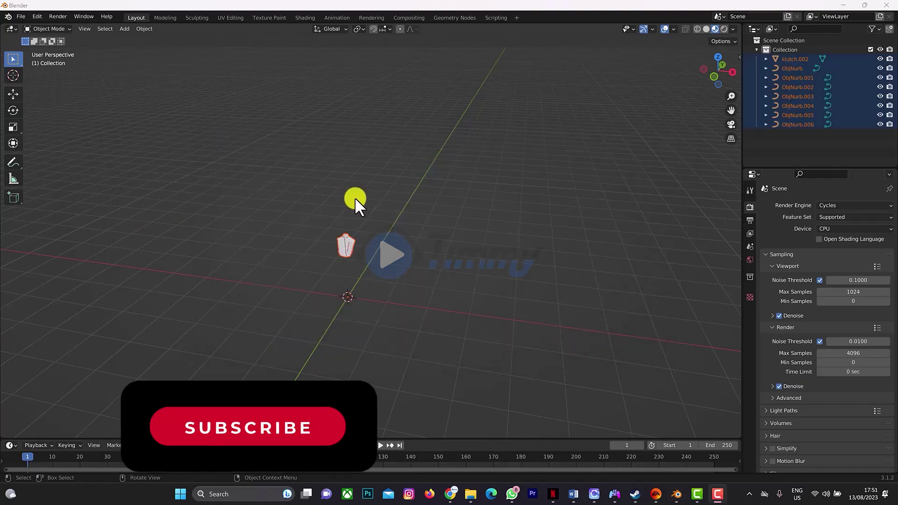
scroll(362, 192, "up", 4)
scroll(362, 184, "up", 5)
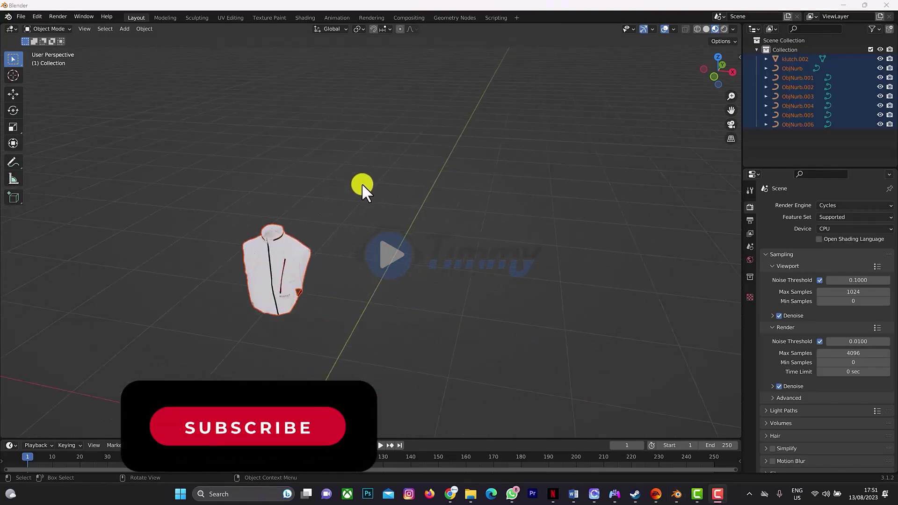
left_click_drag(727, 109, 100, 70)
mouse_move(716, 89)
left_mouse_down()
mouse_move(718, 60)
mouse_move(734, 96)
mouse_move(729, 77)
left_mouse_up()
scroll(302, 182, "up", 4)
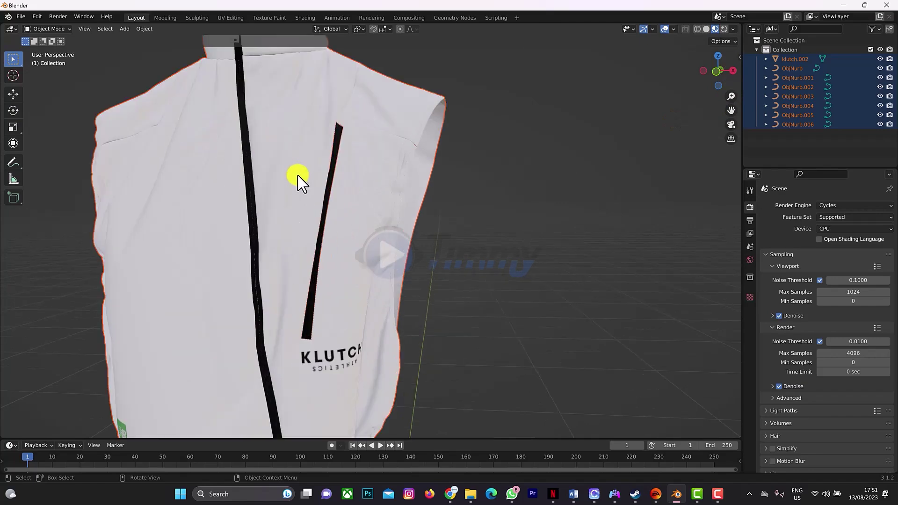
scroll(275, 207, "up", 3)
mouse_move(234, 212)
middle_mouse_down()
mouse_move(260, 209)
mouse_move(248, 204)
middle_mouse_up()
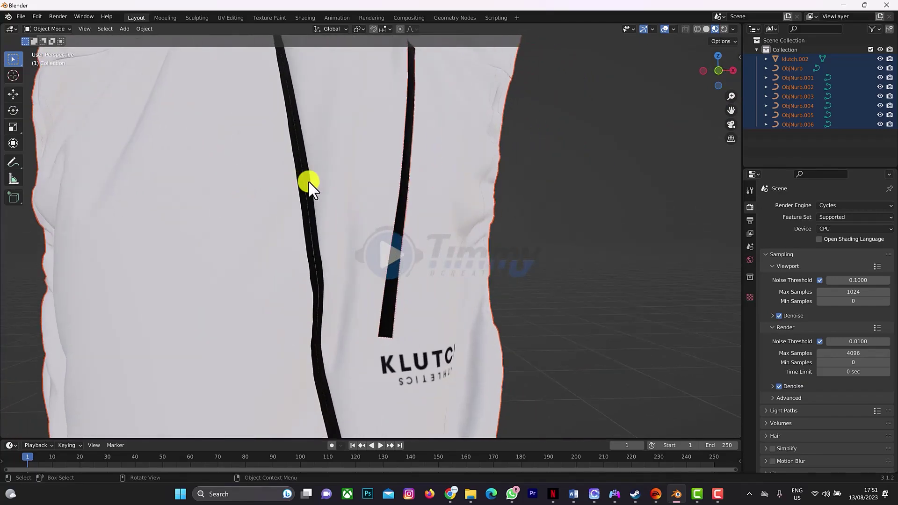
scroll(307, 185, "up", 5)
scroll(308, 186, "down", 2)
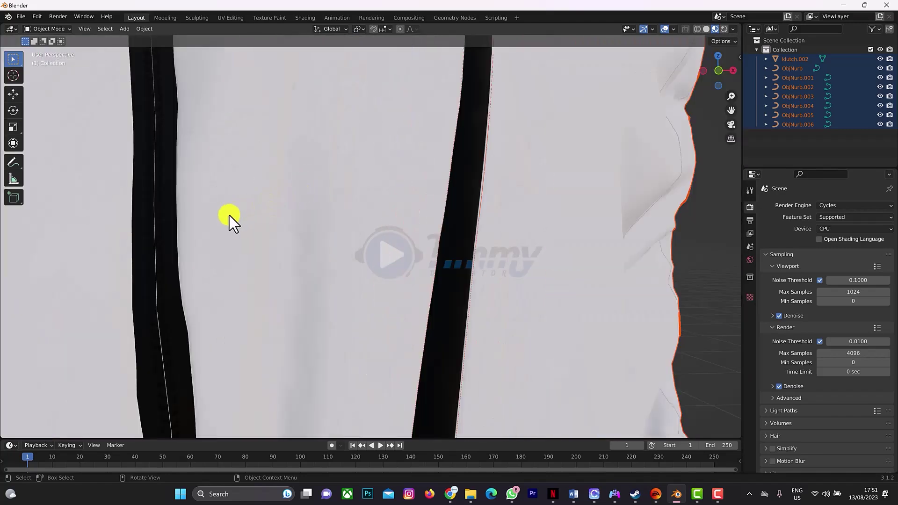
middle_click_drag(229, 216, 274, 307, "shift")
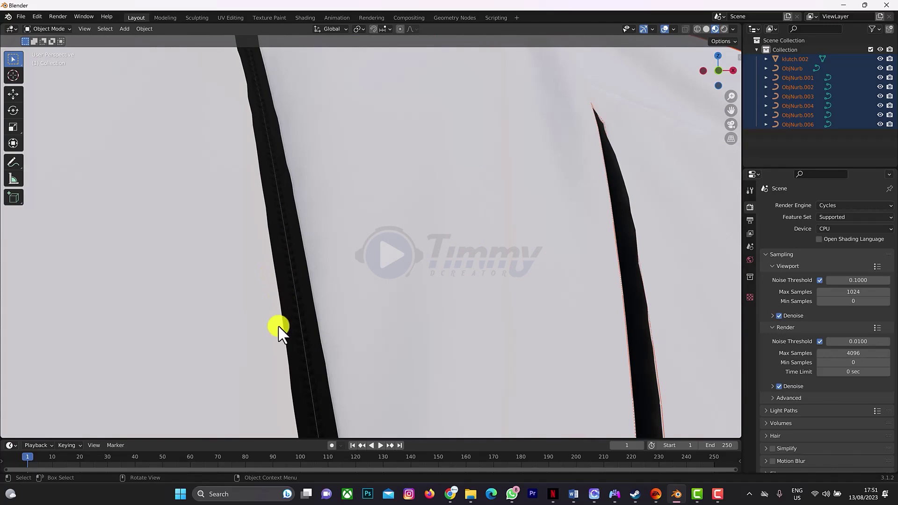
scroll(354, 287, "down", 10)
scroll(356, 284, "up", 10)
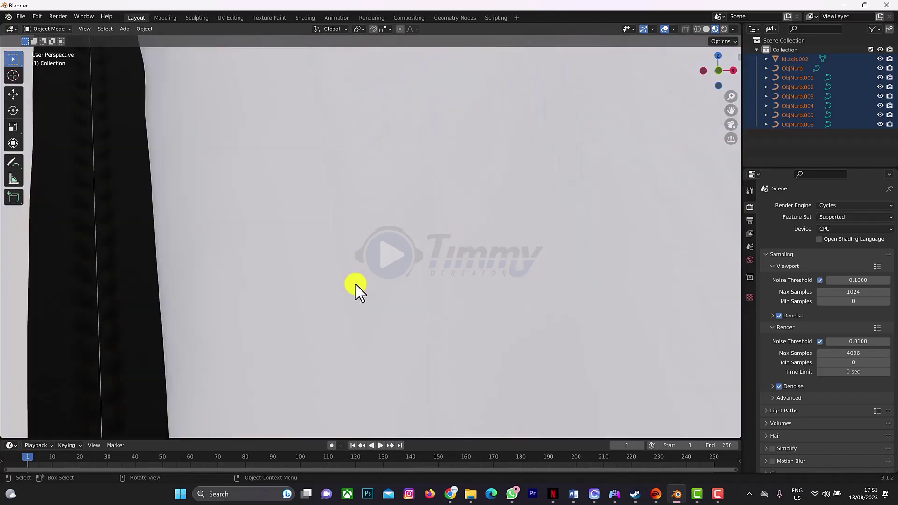
scroll(356, 285, "down", 10)
scroll(356, 286, "down", 3)
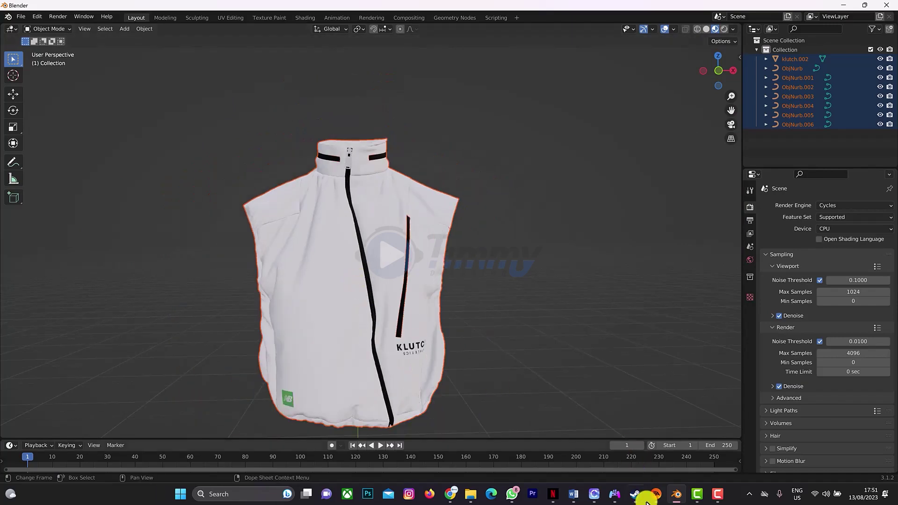
Step: Back in CLO 3D, export the vest as a GLB file named KLUTCH
left_click(594, 494)
left_click(27, 10)
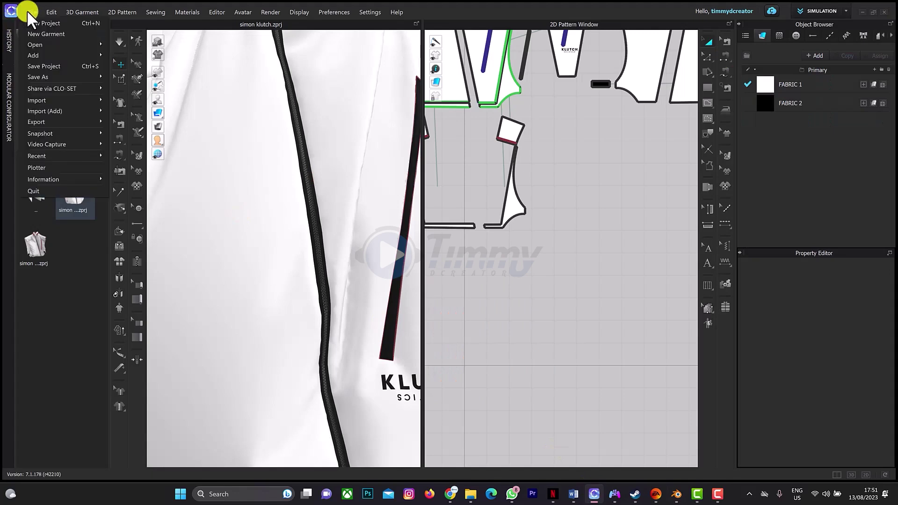
mouse_move(55, 124)
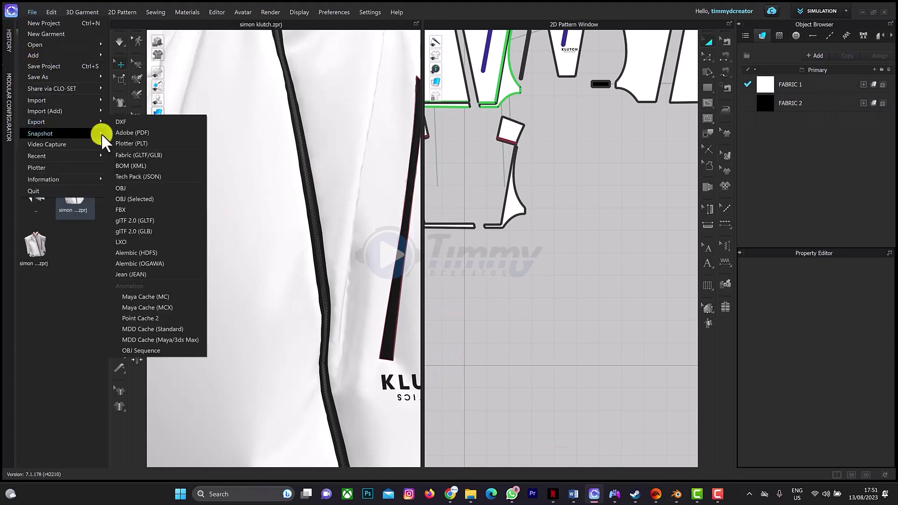
left_click(167, 231)
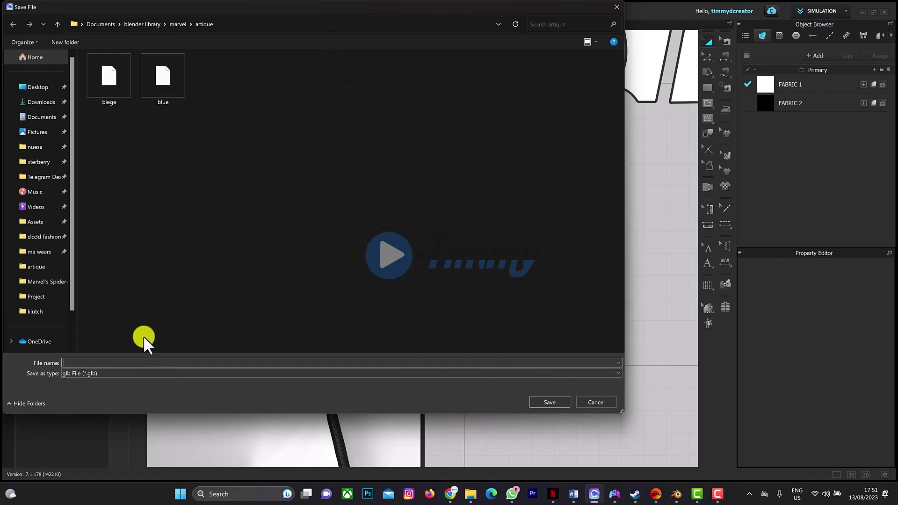
type("KLUTCH")
left_click(547, 402)
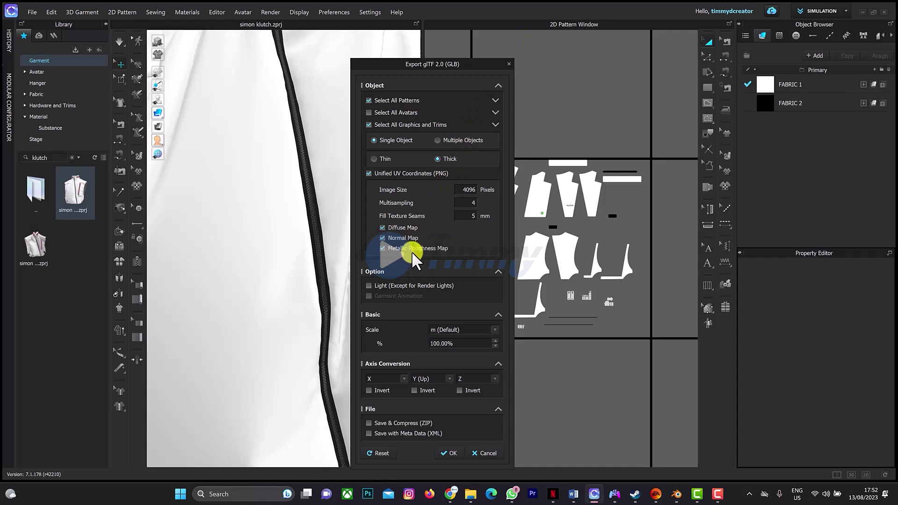
Step: Export the vest as OBJ named KLUTCH, replacing klutch.obj, then close the OBJ export options
left_click(503, 63)
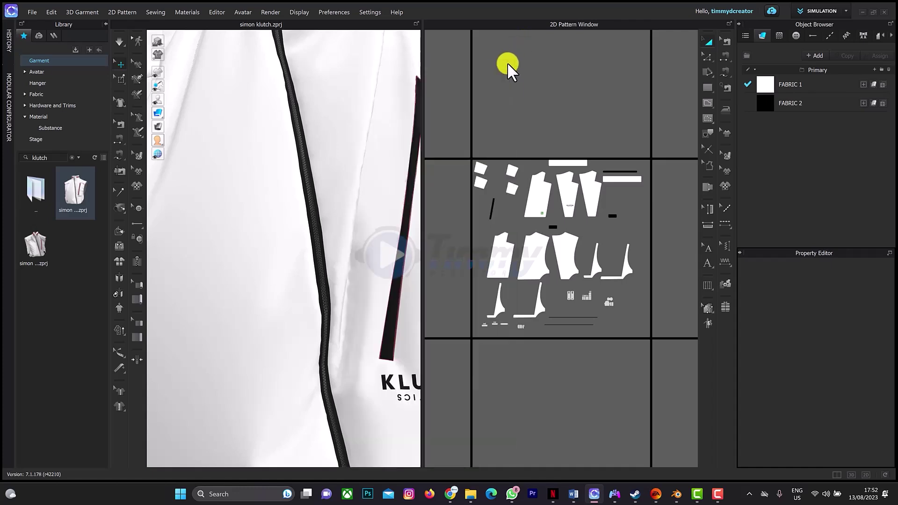
scroll(507, 66, "up", 5)
left_click(33, 12)
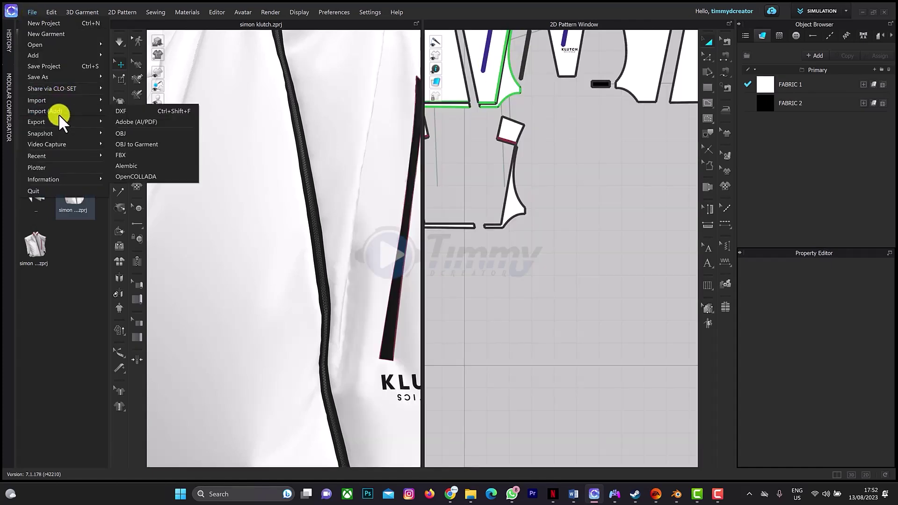
mouse_move(58, 101)
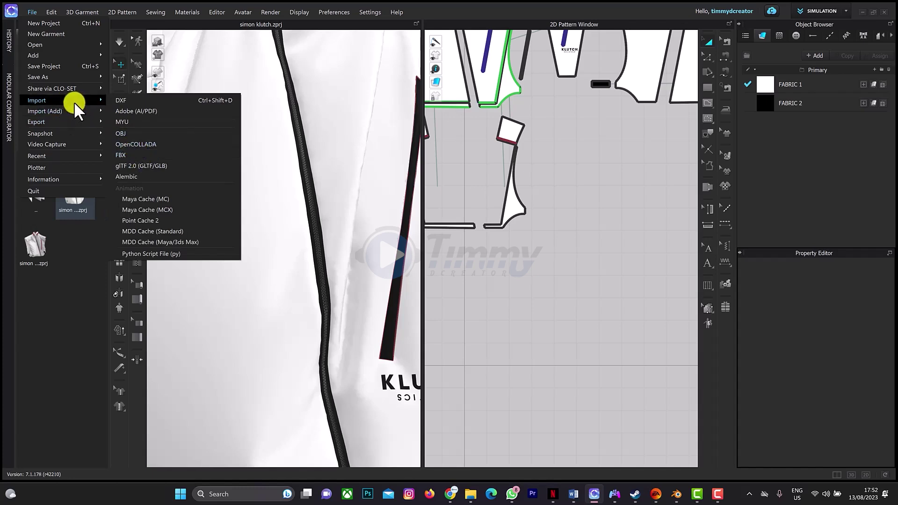
mouse_move(77, 121)
left_click(136, 189)
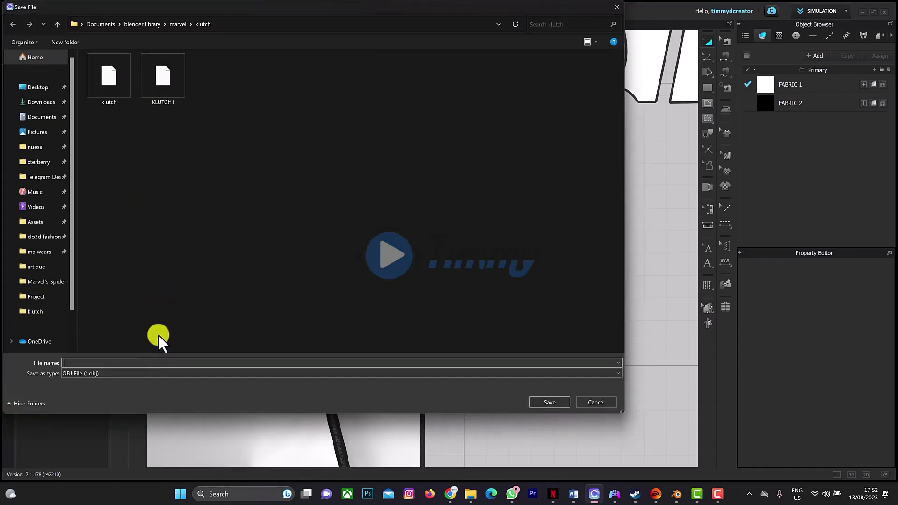
type("KLUTCH")
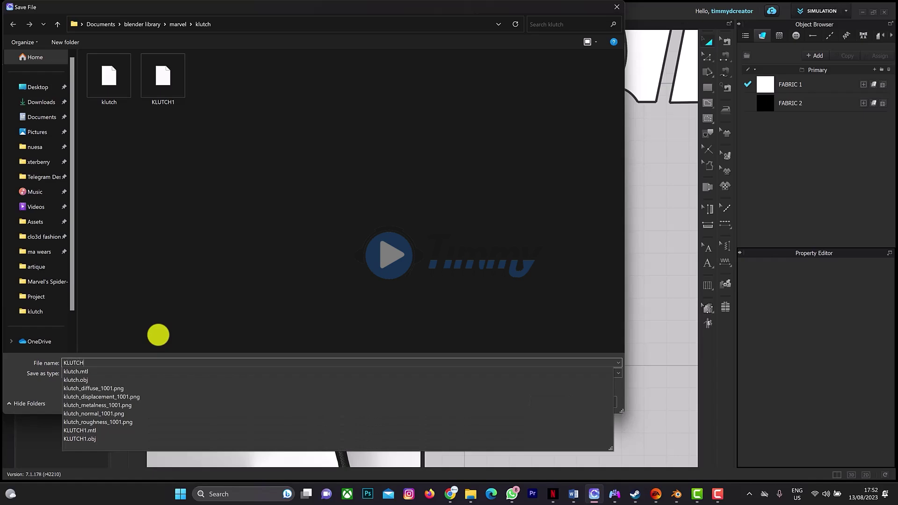
key("Return")
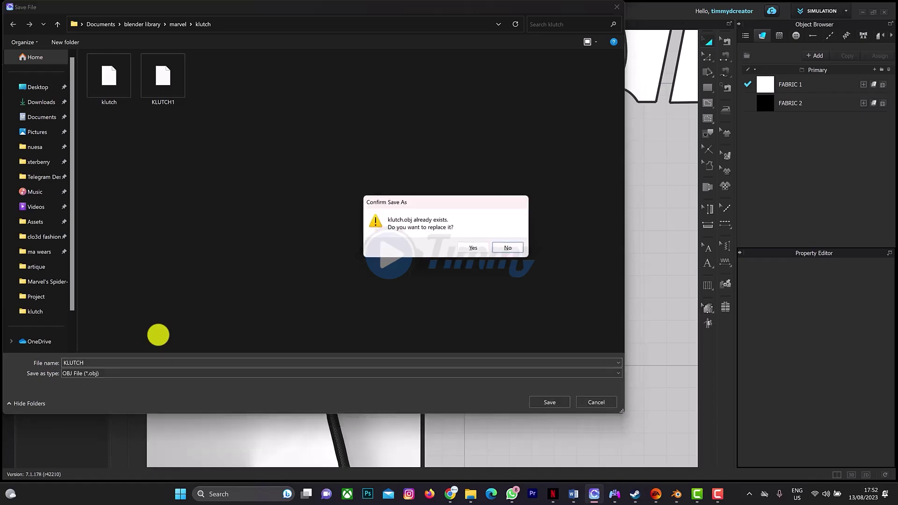
left_click(472, 247)
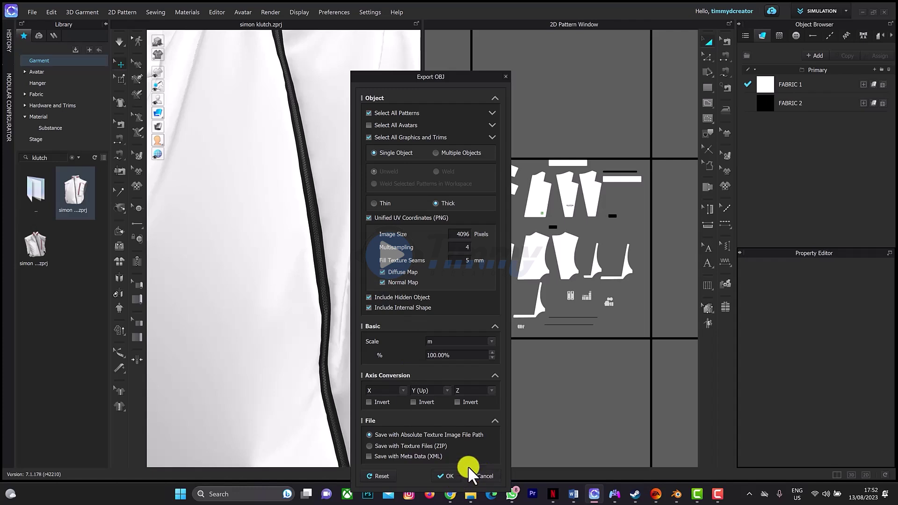
left_click(507, 78)
Step: In Blender, import klutch simon.glb with the glTF 2.0 importer
left_click(678, 495)
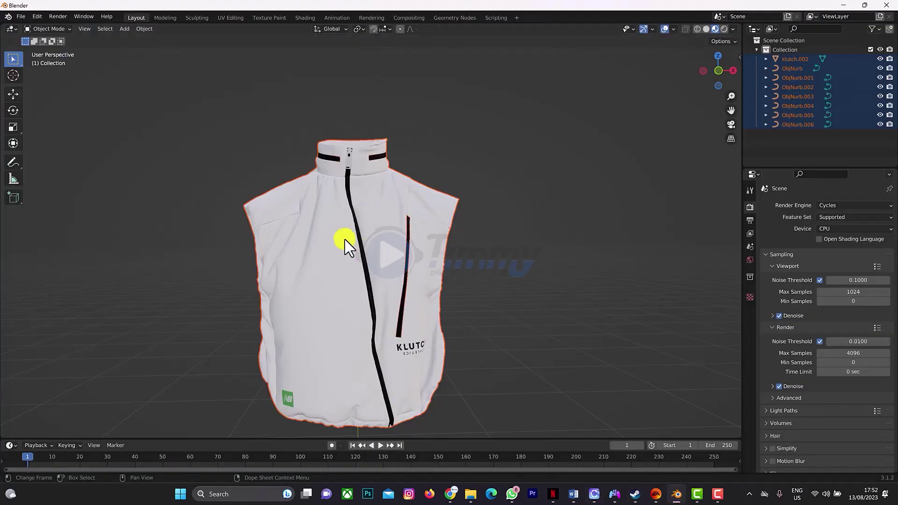
scroll(397, 313, "down", 2)
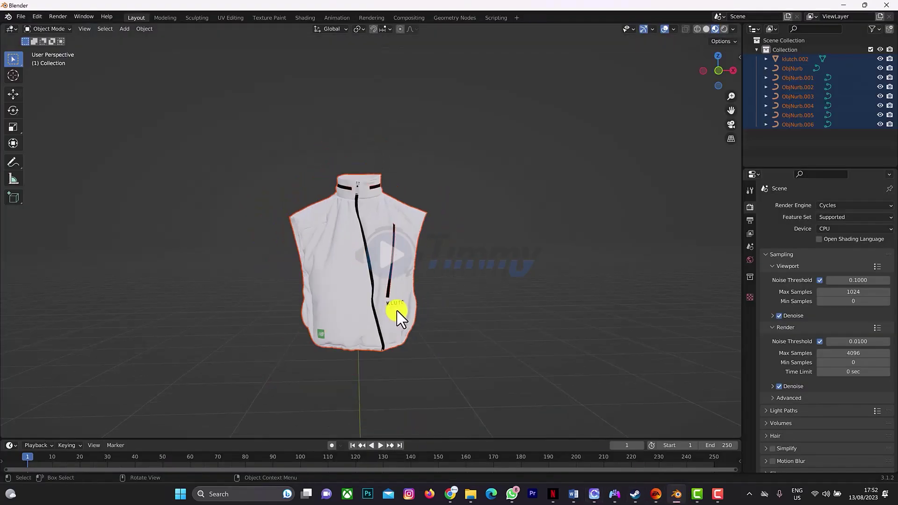
left_click(20, 15)
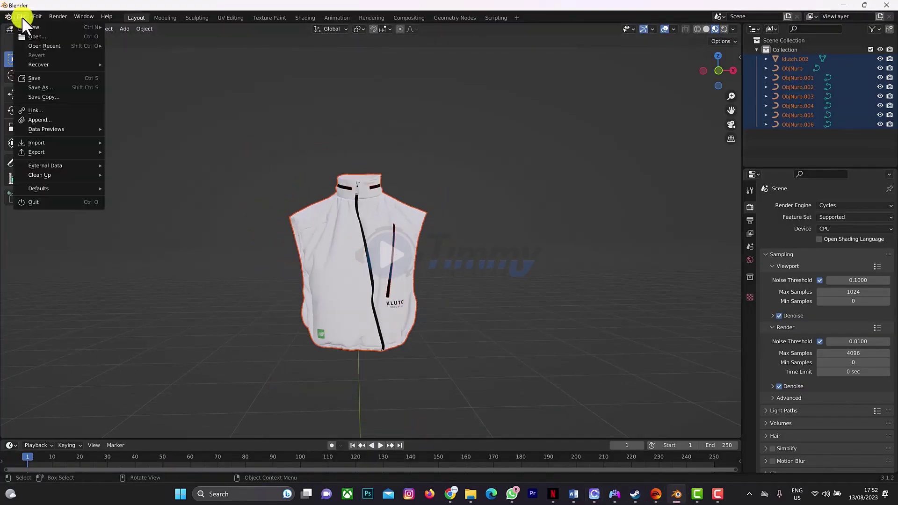
mouse_move(59, 149)
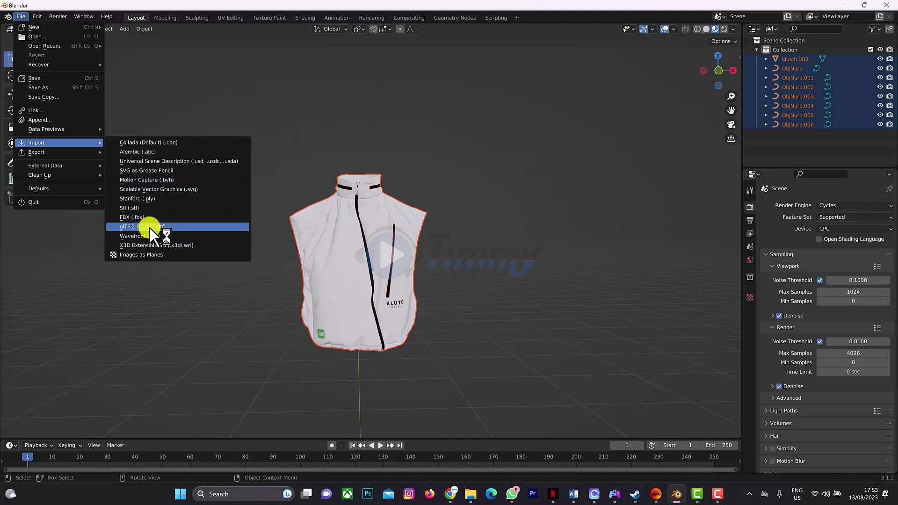
left_click(149, 227)
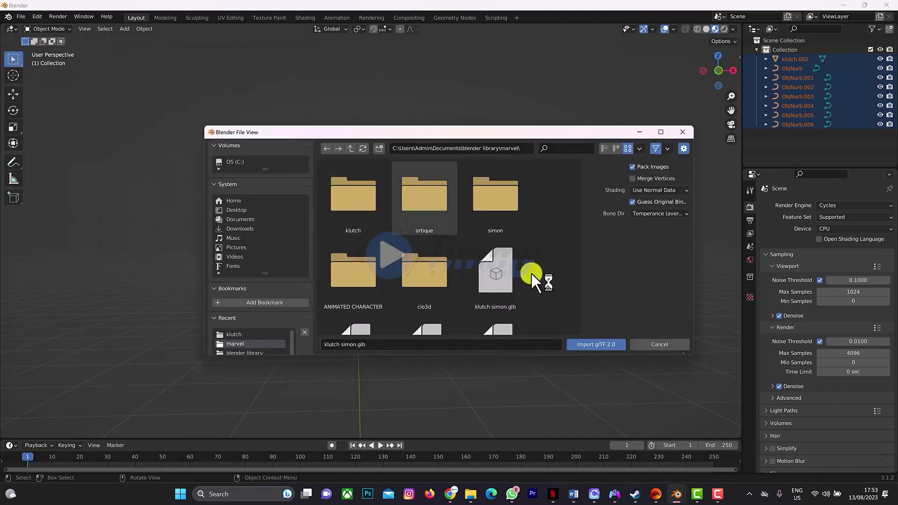
left_click(501, 288)
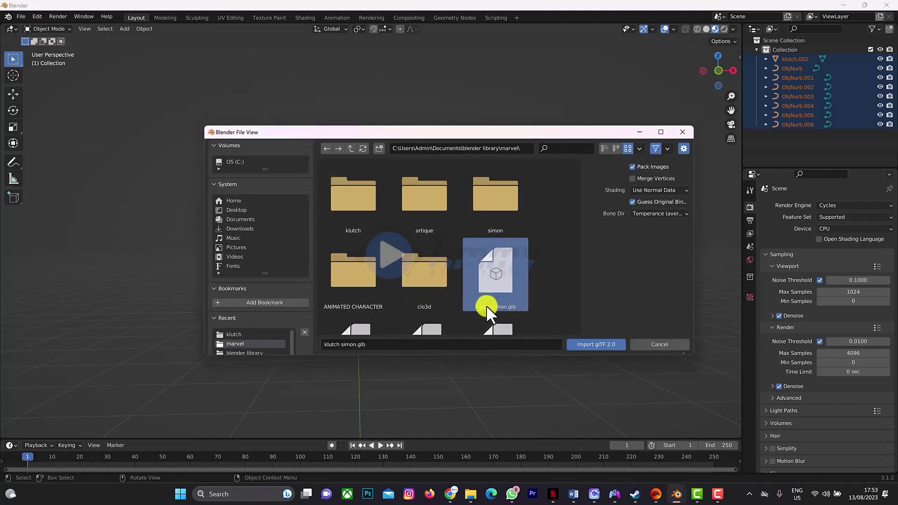
left_click(594, 345)
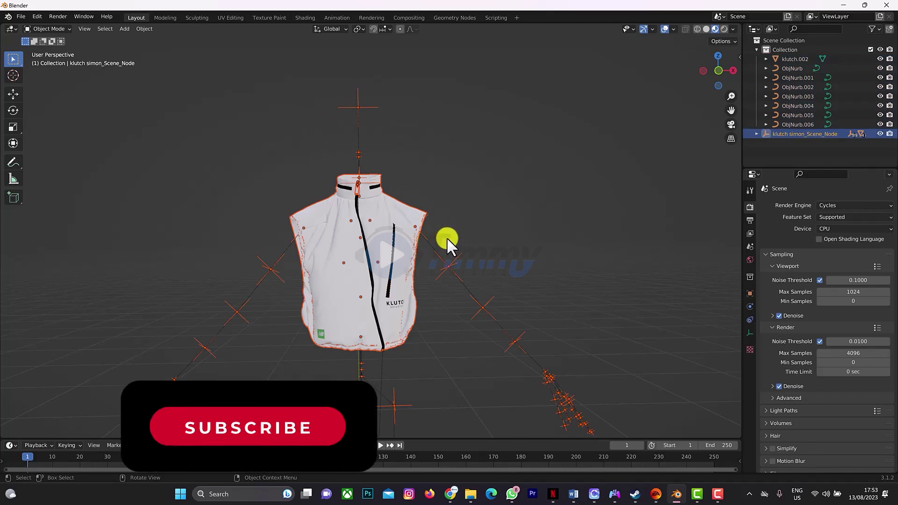
Step: Move the GLB vest and its rig along the X axis, right of the OBJ vest
key("g")
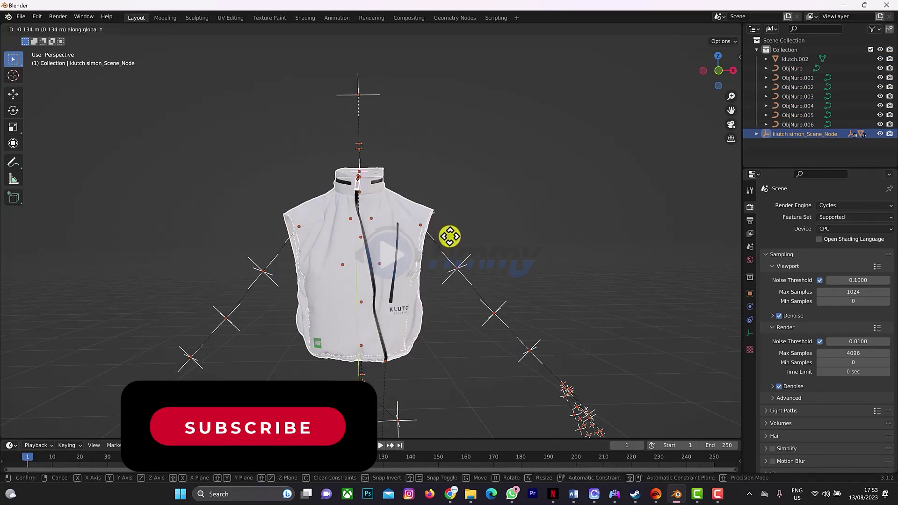
key("y")
key("x")
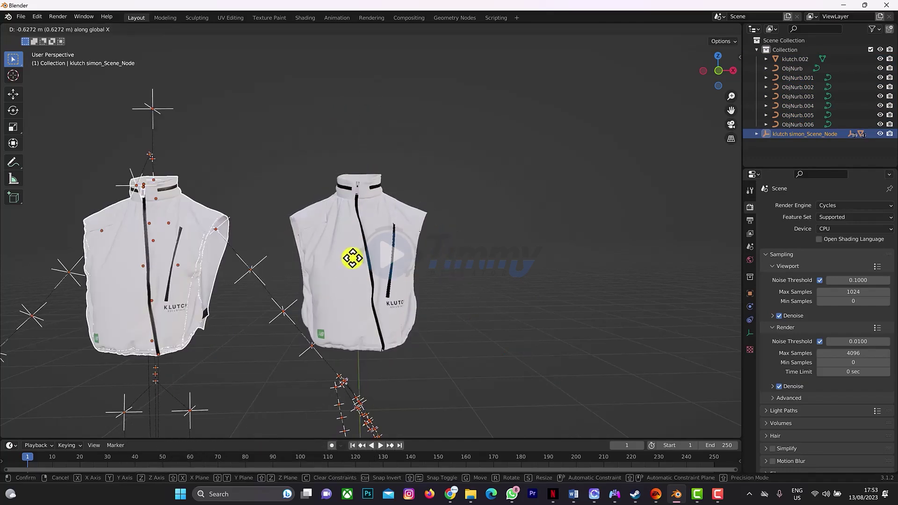
left_click(734, 201)
left_click_drag(718, 70, 733, 79)
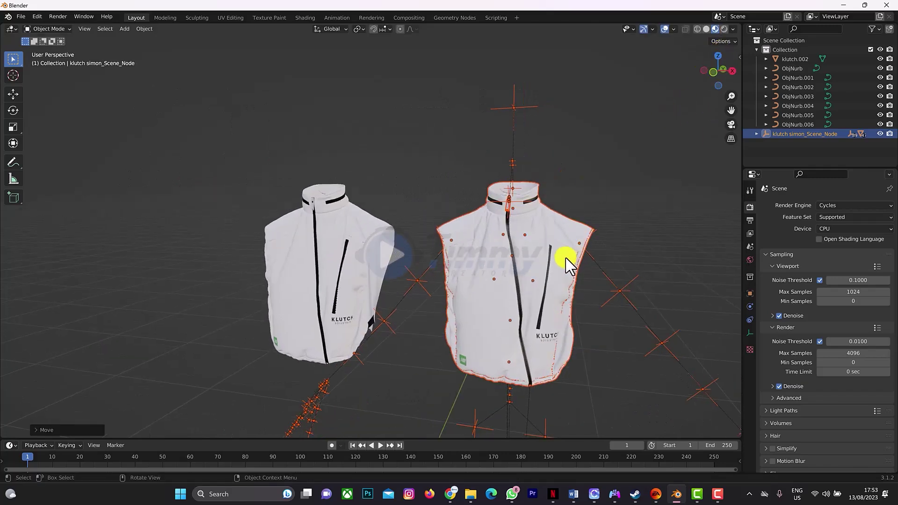
scroll(568, 259, "up", 4)
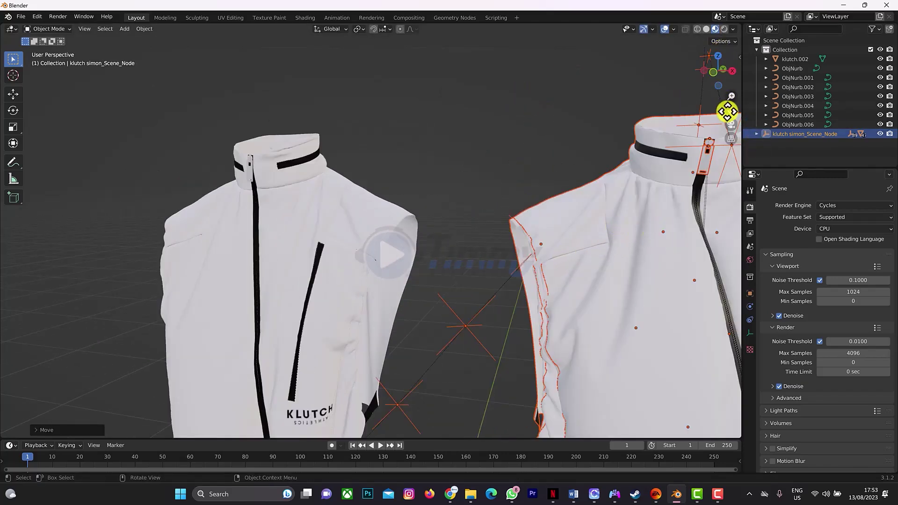
left_click_drag(731, 110, 631, 112)
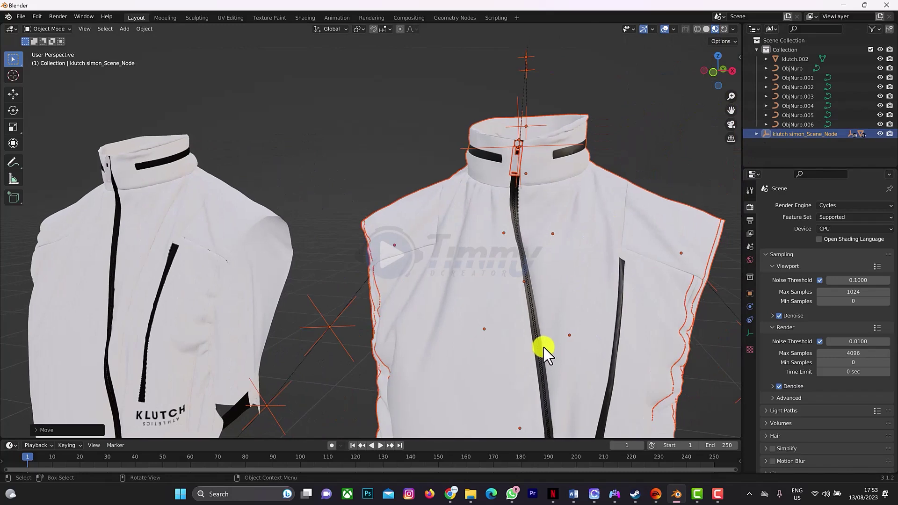
scroll(545, 356, "up", 5)
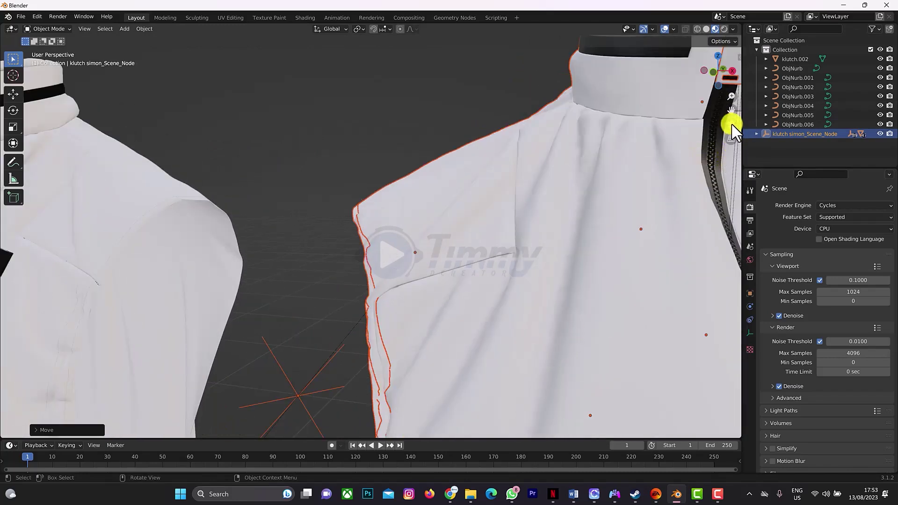
left_click_drag(731, 110, 216, 88)
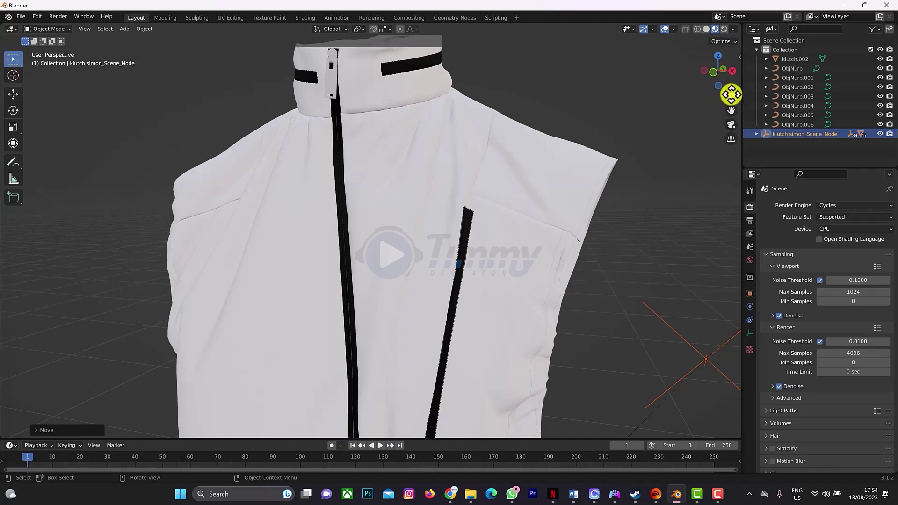
scroll(732, 110, "down", 1)
scroll(731, 110, "down", 3)
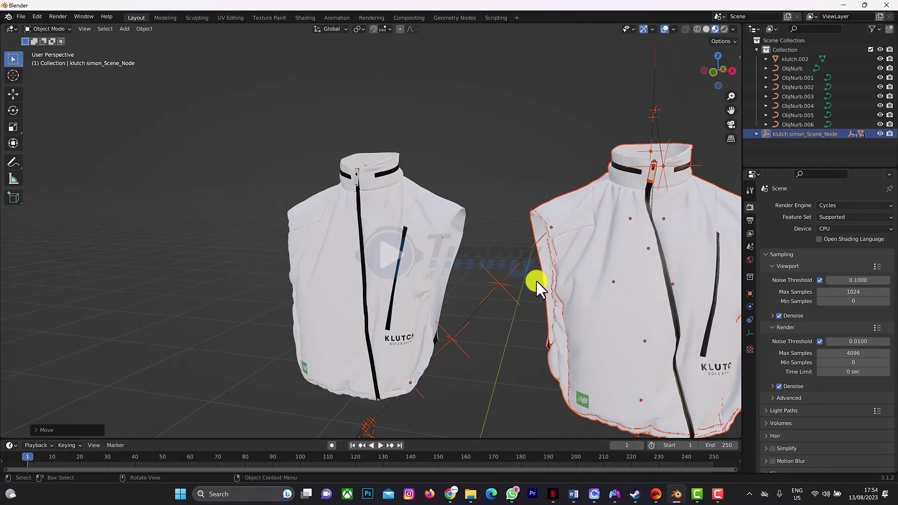
Step: Zoom in on the two vests and deselect all objects with Alt+A
scroll(531, 275, "up", 2)
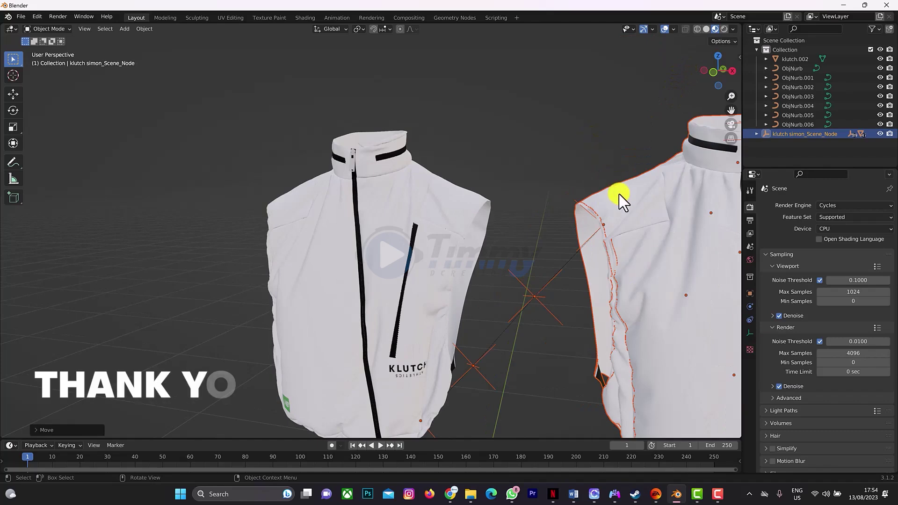
key("alt+a")
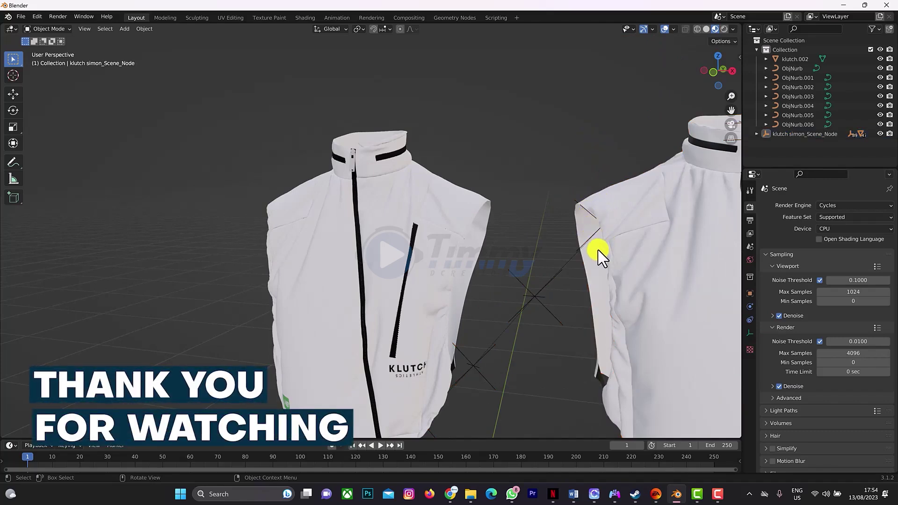